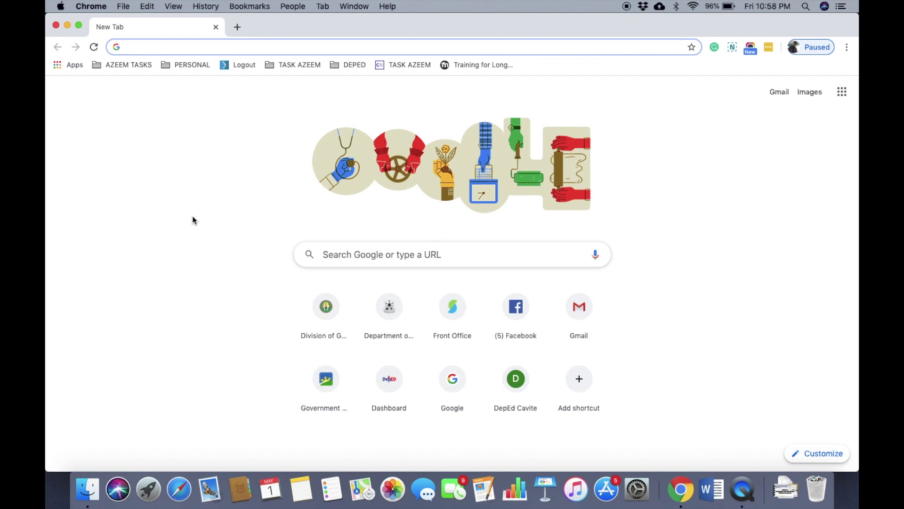
Step: Go to gmail.com and sign in with the chosen account
{"action": "type", "text": "g"}
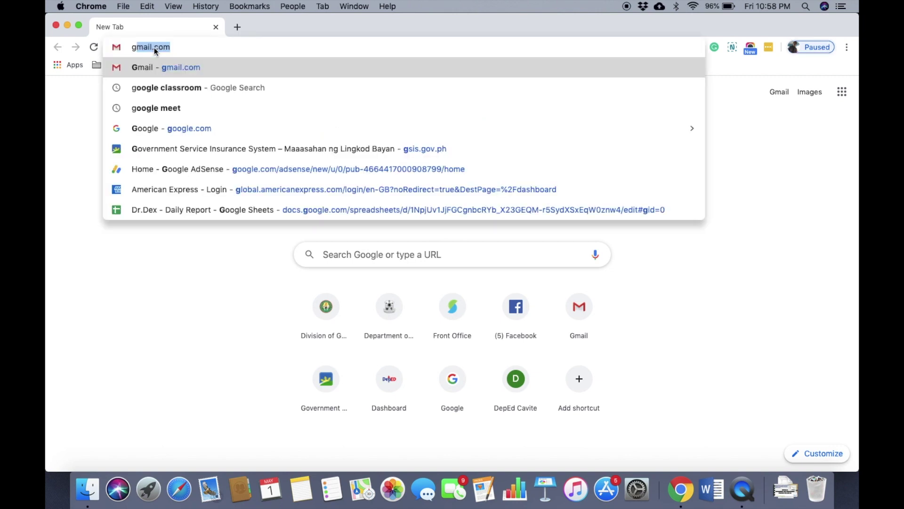
{"action": "type", "text": "mail.com"}
{"action": "key", "text": "Return"}
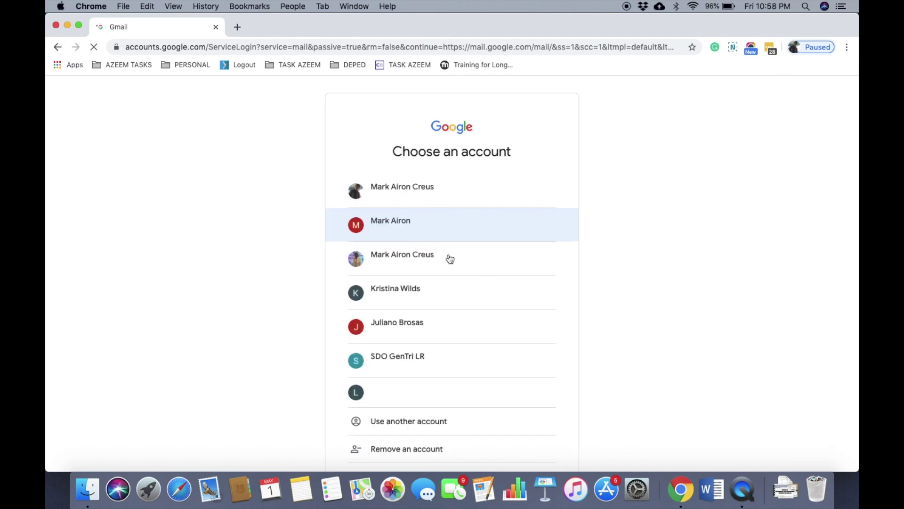
{"action": "left_click", "coordinate": [409, 192]}
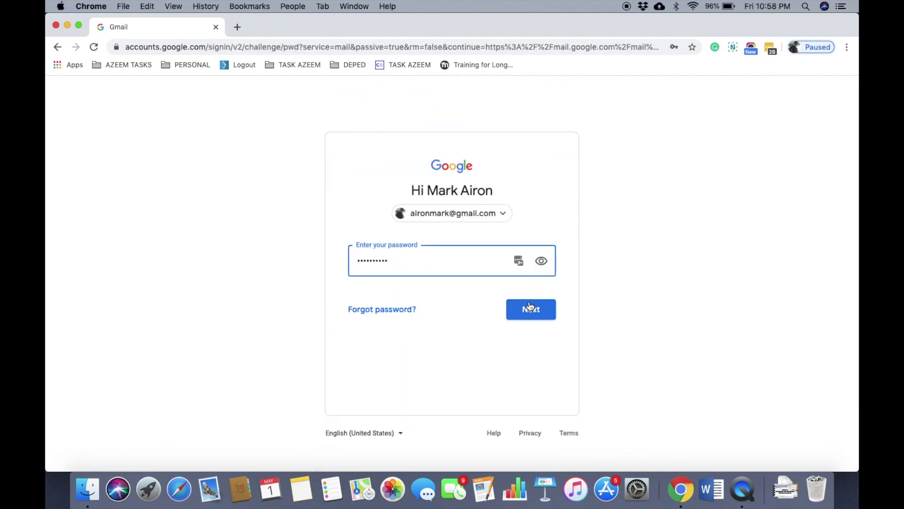
{"action": "left_click", "coordinate": [527, 307]}
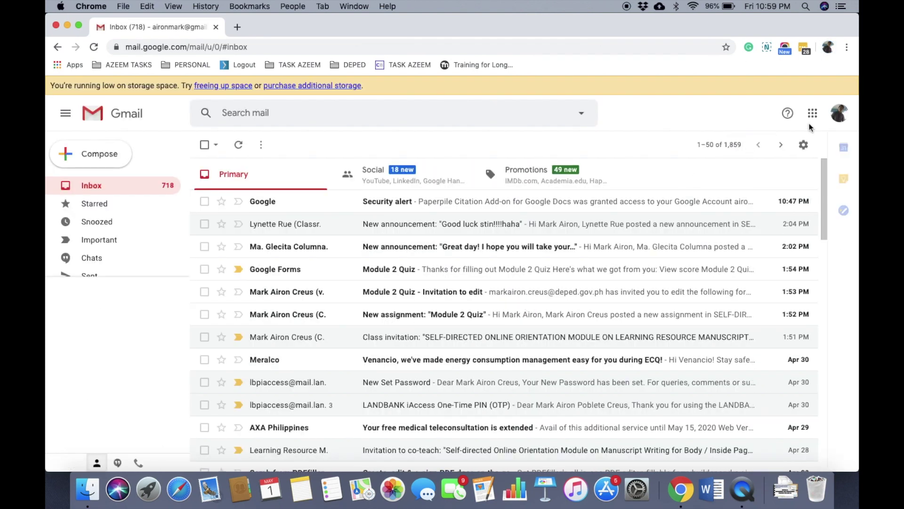
Step: Open Google Docs from the Gmail apps grid in a new tab and start a blank document
{"action": "left_click", "coordinate": [814, 118]}
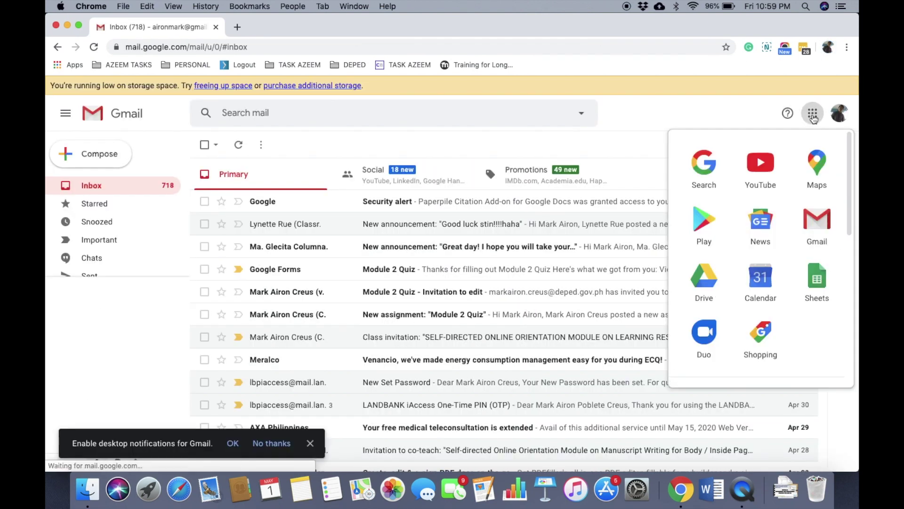
{"action": "scroll", "coordinate": [769, 276], "scroll_direction": "down", "scroll_amount": 2}
{"action": "scroll", "coordinate": [768, 282], "scroll_direction": "down", "scroll_amount": 1}
{"action": "left_click", "coordinate": [701, 334]}
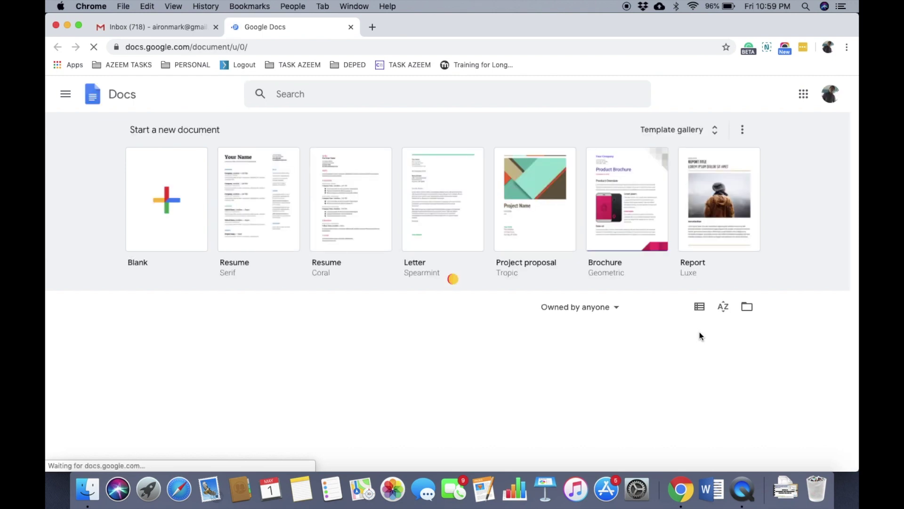
{"action": "left_click", "coordinate": [173, 204]}
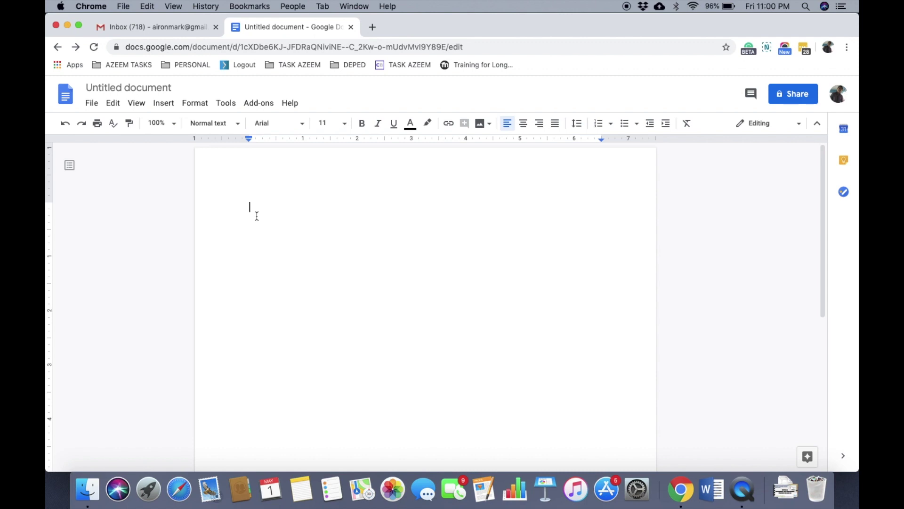
Step: Bring up the G Suite Marketplace via Add-ons > Get add-ons
{"action": "left_click", "coordinate": [259, 103]}
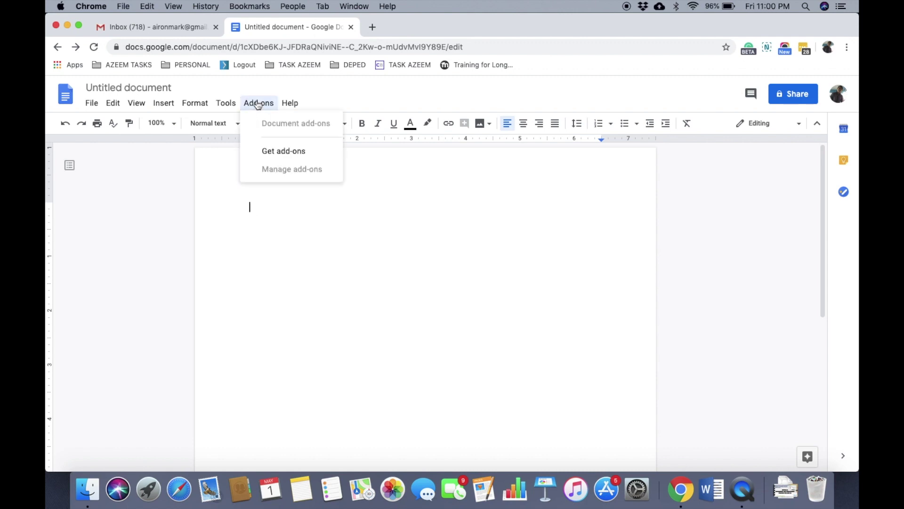
{"action": "left_click", "coordinate": [264, 151]}
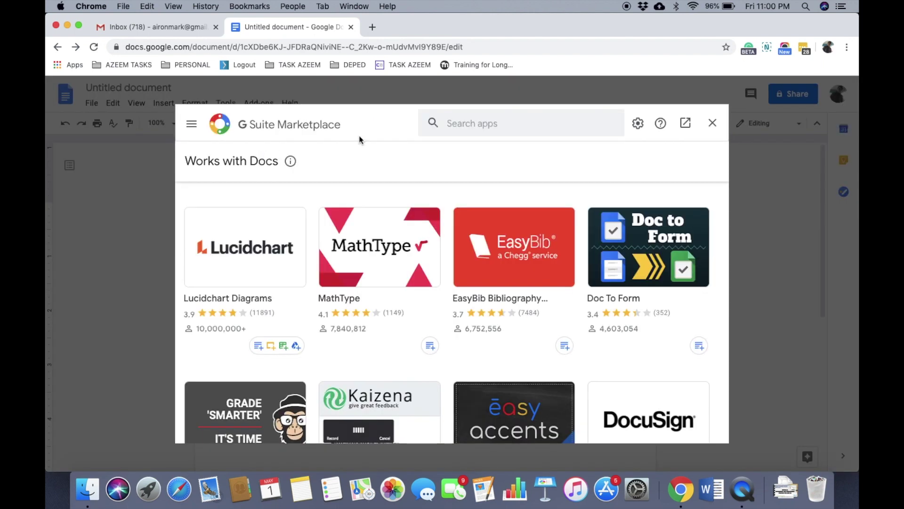
Step: Search the Marketplace for 'paperpile' and begin installing the Paperpile add-on
{"action": "left_click", "coordinate": [469, 121]}
{"action": "type", "text": "paper"}
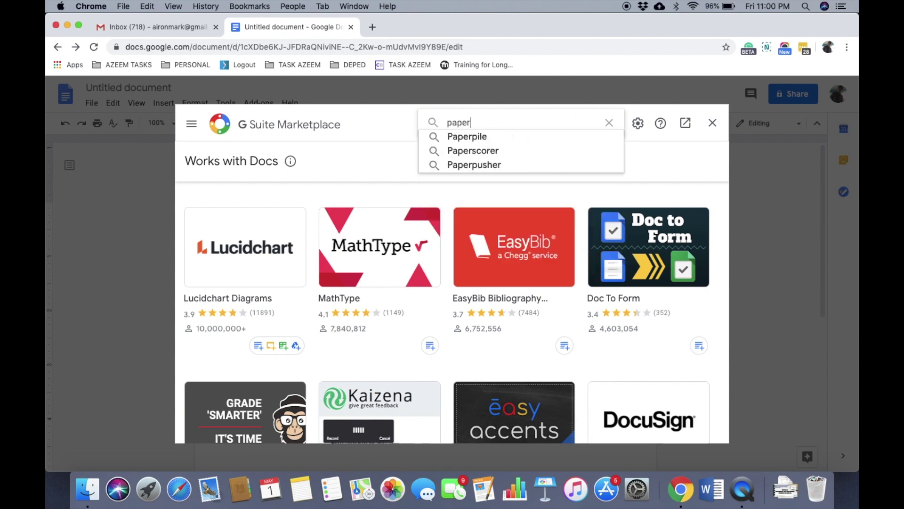
{"action": "type", "text": "pile"}
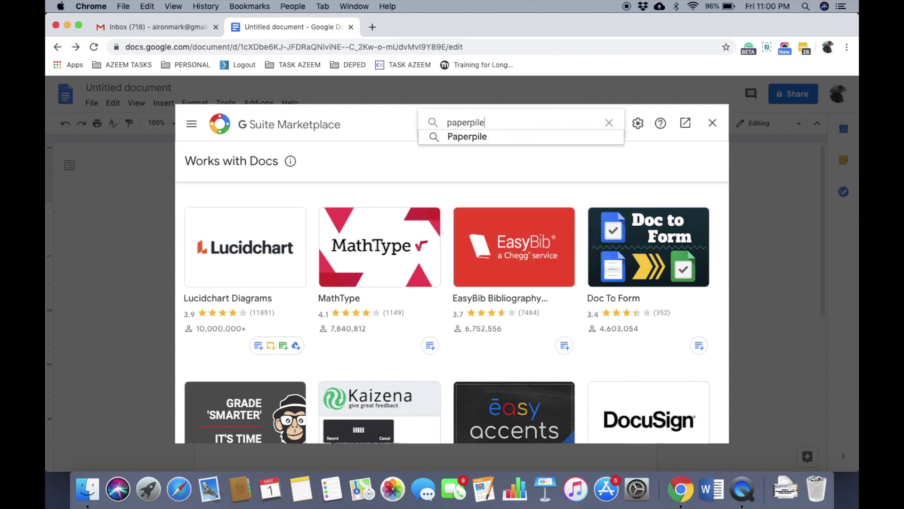
{"action": "key", "text": "Return"}
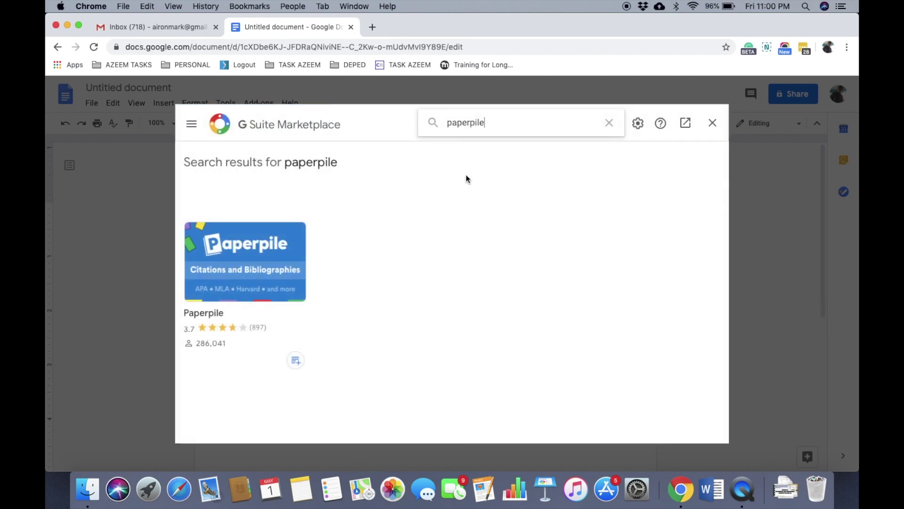
{"action": "left_click", "coordinate": [242, 250]}
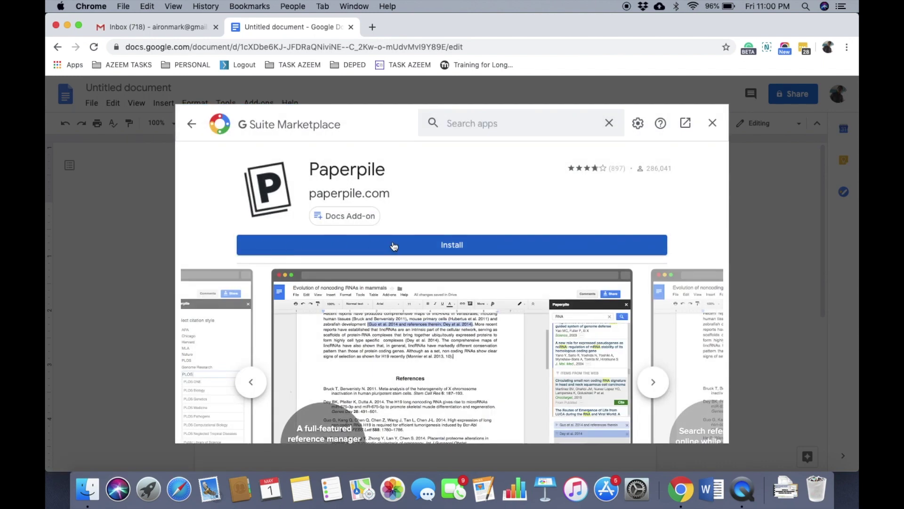
{"action": "left_click", "coordinate": [393, 245]}
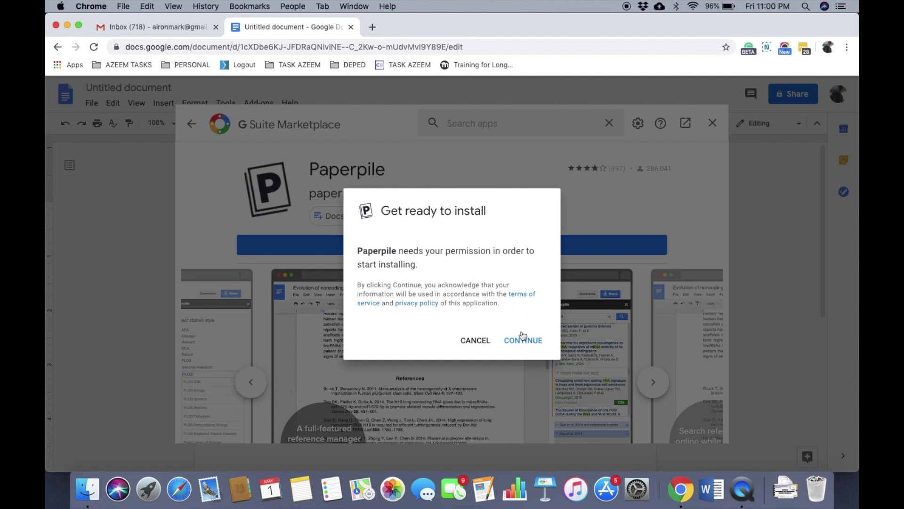
{"action": "left_click", "coordinate": [522, 339]}
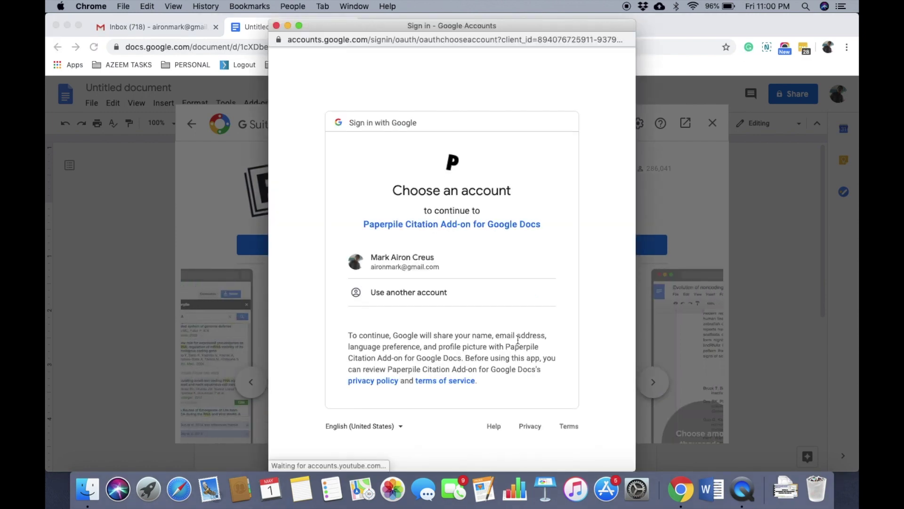
Step: Allow Paperpile access with the chosen account, dismiss the installed notice, and close the Marketplace
{"action": "left_click", "coordinate": [400, 262]}
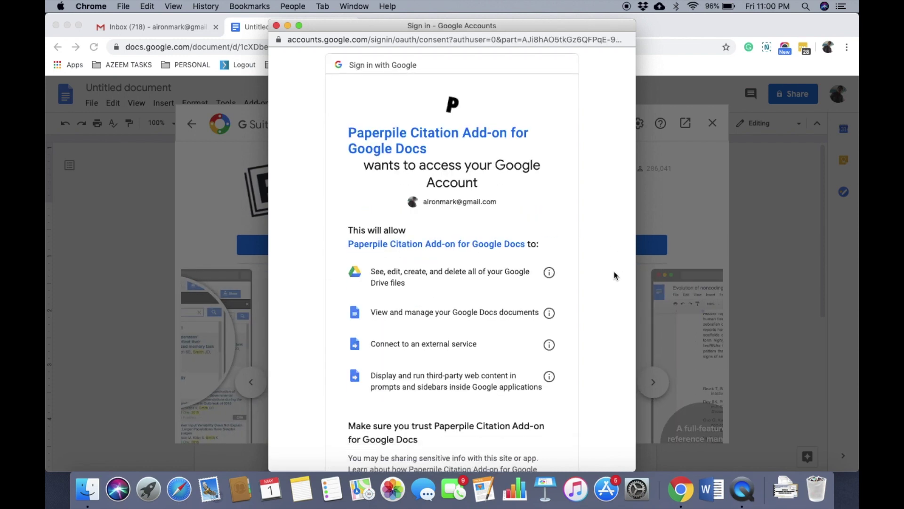
{"action": "scroll", "coordinate": [623, 271], "scroll_direction": "down", "scroll_amount": 5}
{"action": "left_click", "coordinate": [536, 392]}
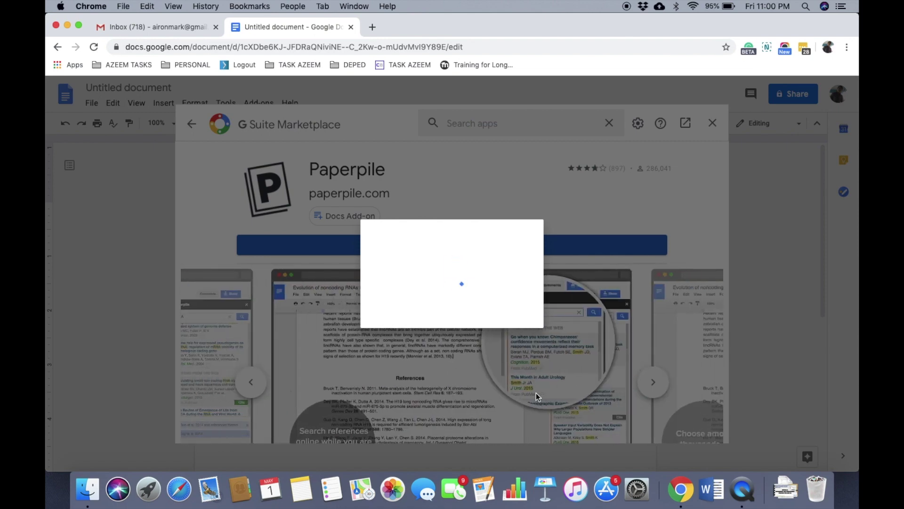
{"action": "left_click", "coordinate": [538, 396]}
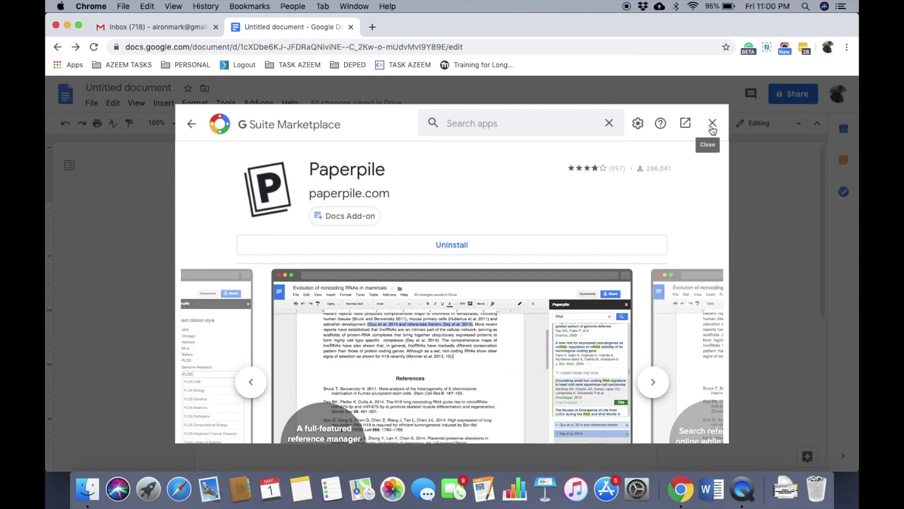
{"action": "left_click", "coordinate": [712, 123]}
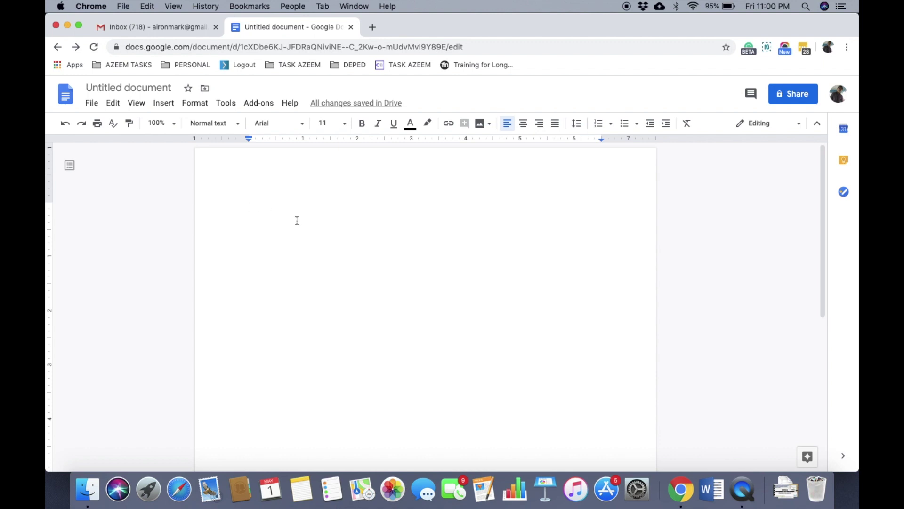
Step: Open Paperpile's Manage Citations panel from the Add-ons menu
{"action": "left_click", "coordinate": [259, 104]}
{"action": "mouse_move", "coordinate": [279, 152]}
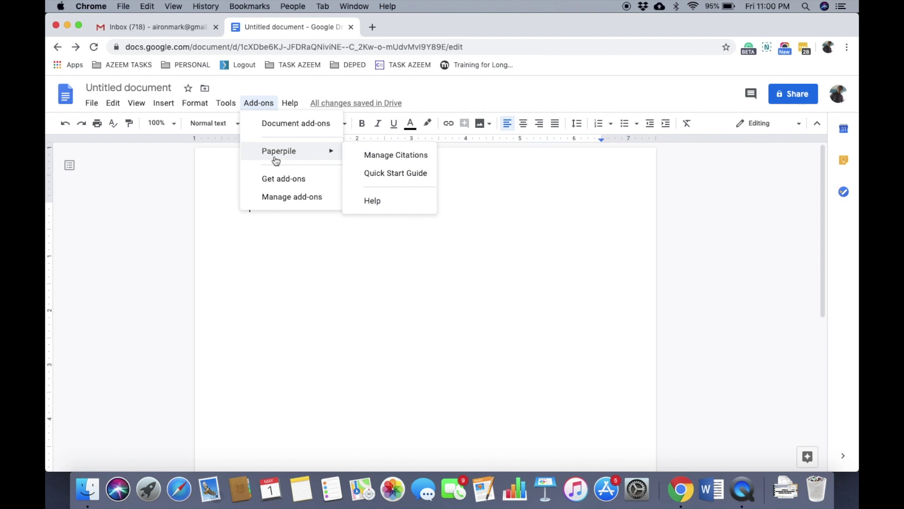
{"action": "left_click", "coordinate": [382, 158]}
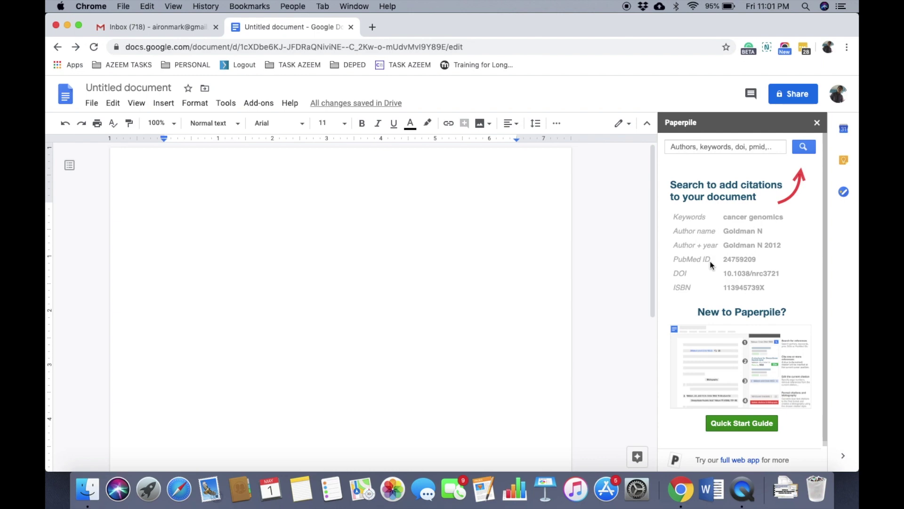
Step: Search Paperpile for 'ICT integration' and open options on the Levelling Up Teachers' result
{"action": "left_click", "coordinate": [704, 146]}
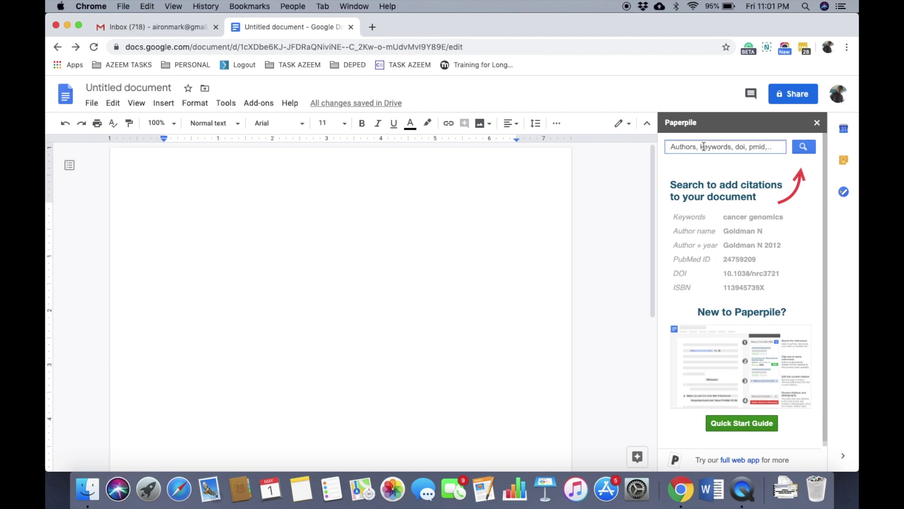
{"action": "type", "text": "ICT int"}
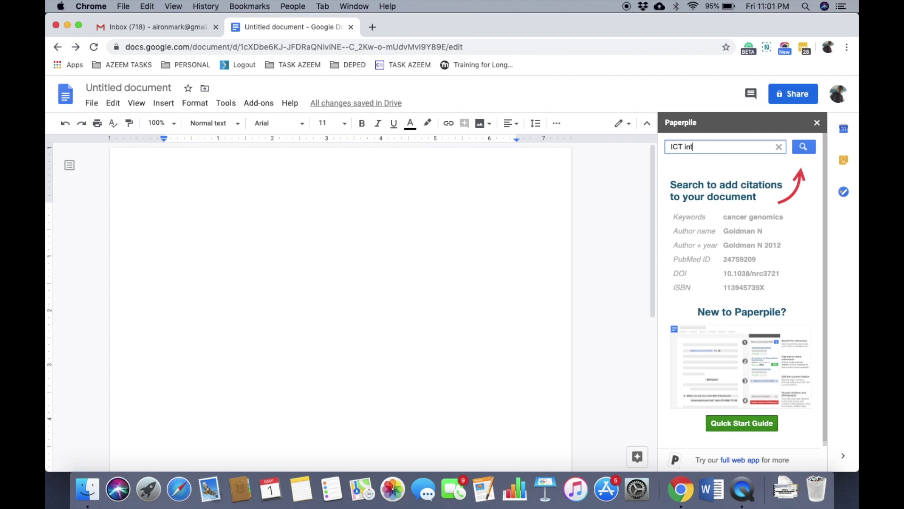
{"action": "type", "text": "egration"}
{"action": "left_click", "coordinate": [801, 148]}
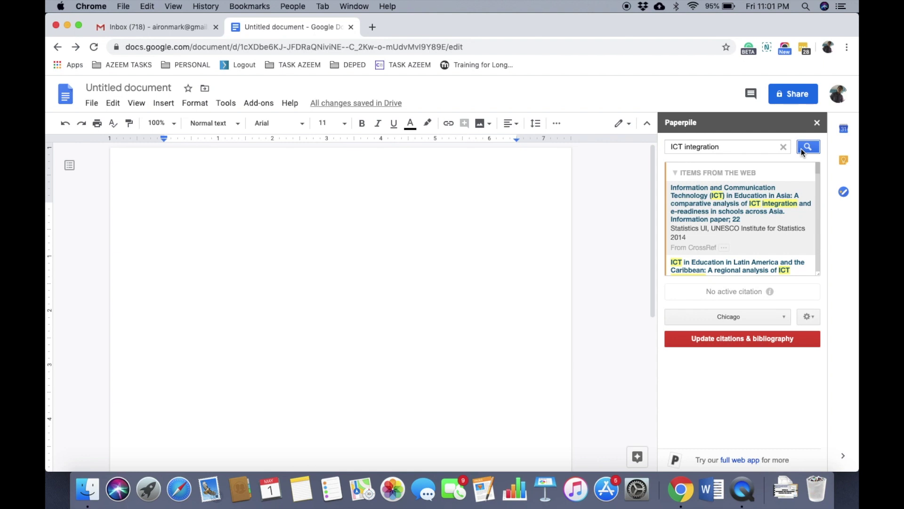
{"action": "mouse_move", "coordinate": [741, 211]}
{"action": "scroll", "coordinate": [748, 231], "scroll_direction": "down", "scroll_amount": 3}
{"action": "scroll", "coordinate": [747, 230], "scroll_direction": "down", "scroll_amount": 2}
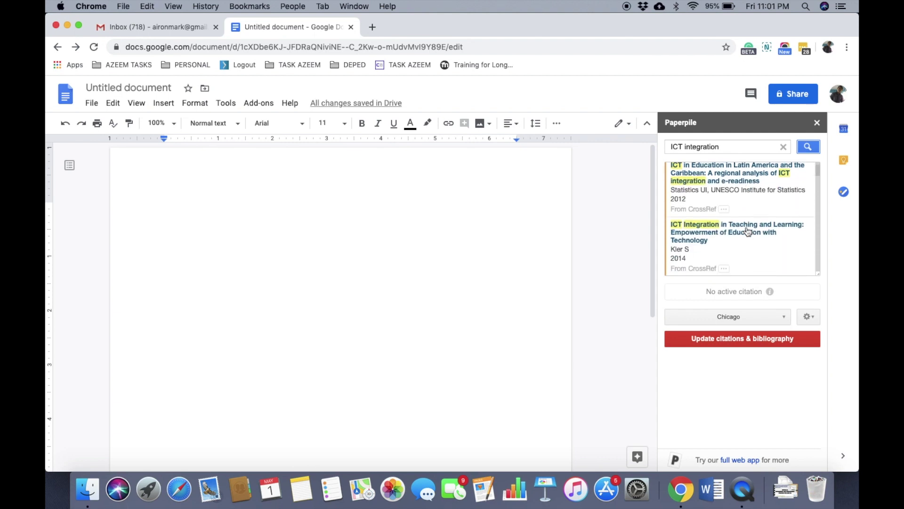
{"action": "scroll", "coordinate": [748, 231], "scroll_direction": "down", "scroll_amount": 2}
{"action": "scroll", "coordinate": [748, 231], "scroll_direction": "down", "scroll_amount": 3}
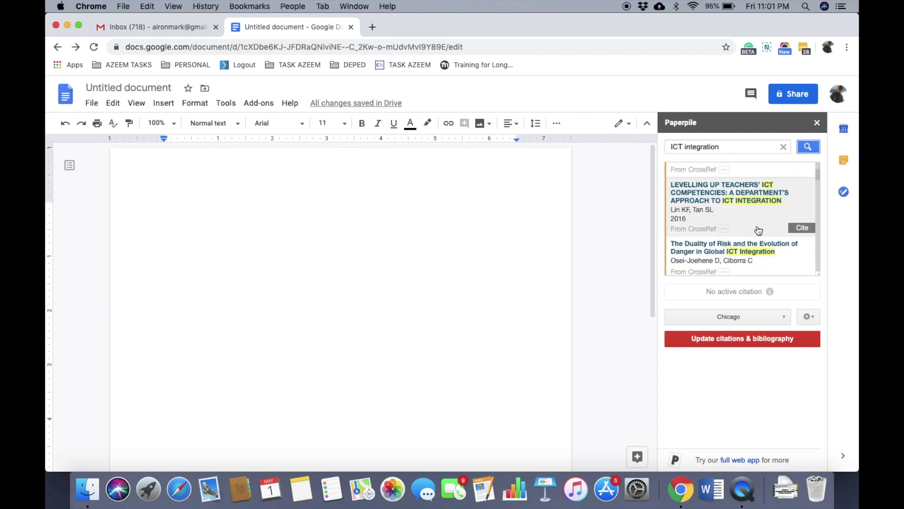
{"action": "left_click", "coordinate": [725, 234]}
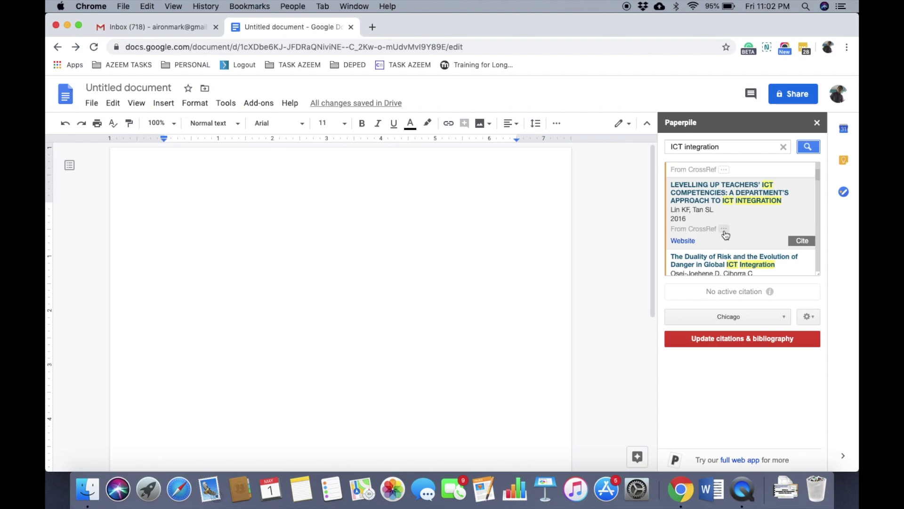
Step: Paste the Levelling Up paper's title from its IATED page into the empty Doc
{"action": "left_click", "coordinate": [690, 244]}
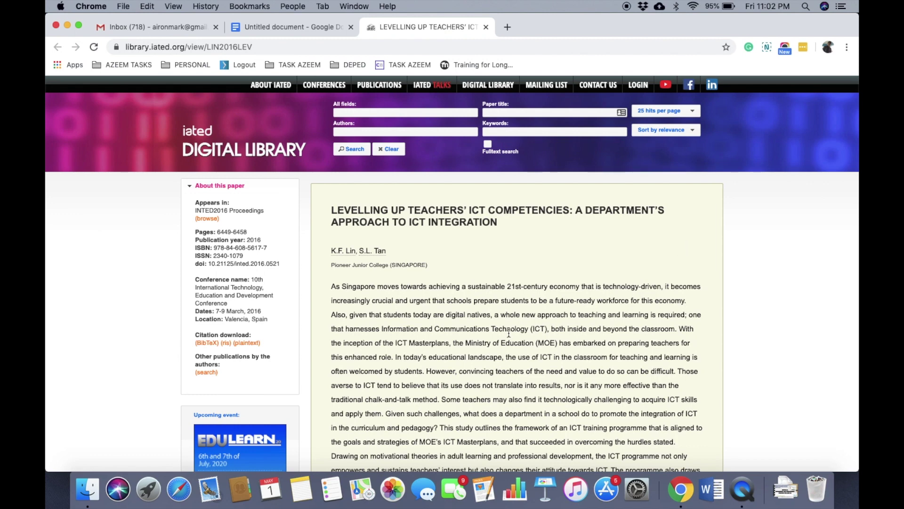
{"action": "scroll", "coordinate": [471, 283], "scroll_direction": "down", "scroll_amount": 1}
{"action": "left_click_drag", "start_coordinate": [331, 204], "coordinate": [502, 217]}
{"action": "key", "text": "super+c"}
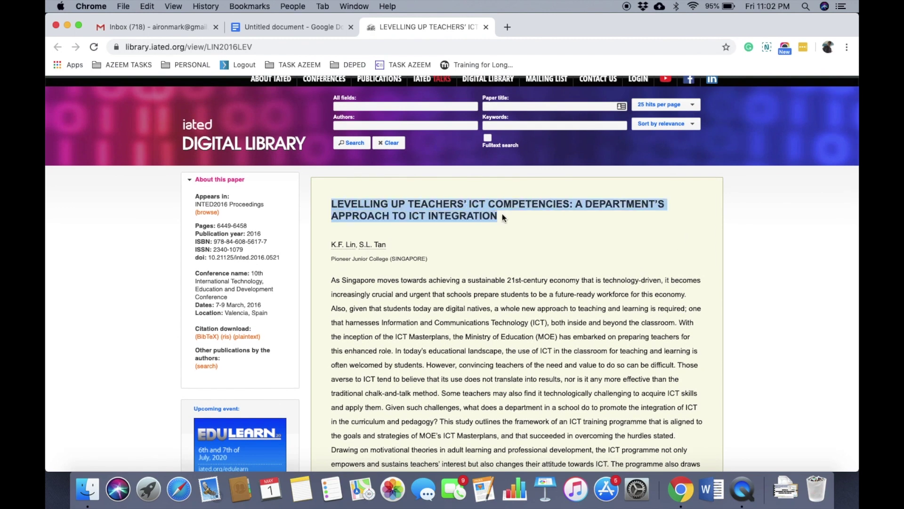
{"action": "left_click", "coordinate": [262, 25]}
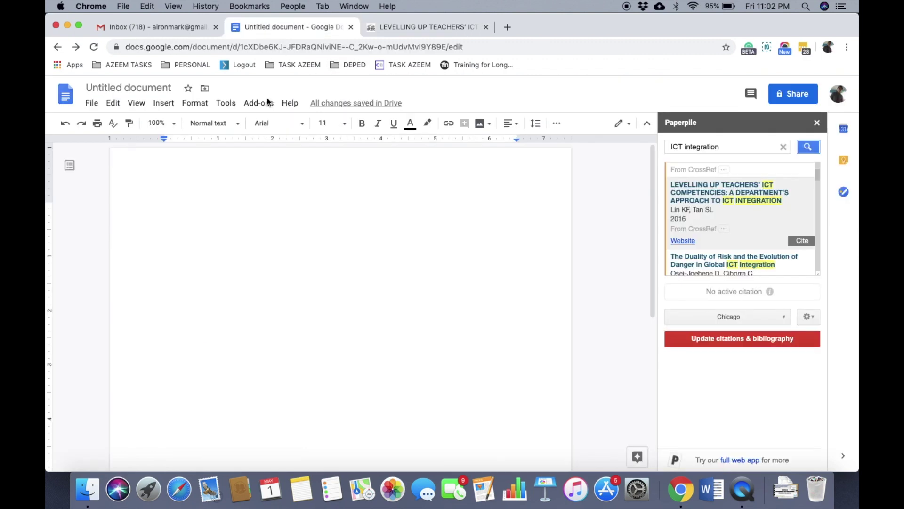
{"action": "left_click", "coordinate": [184, 216]}
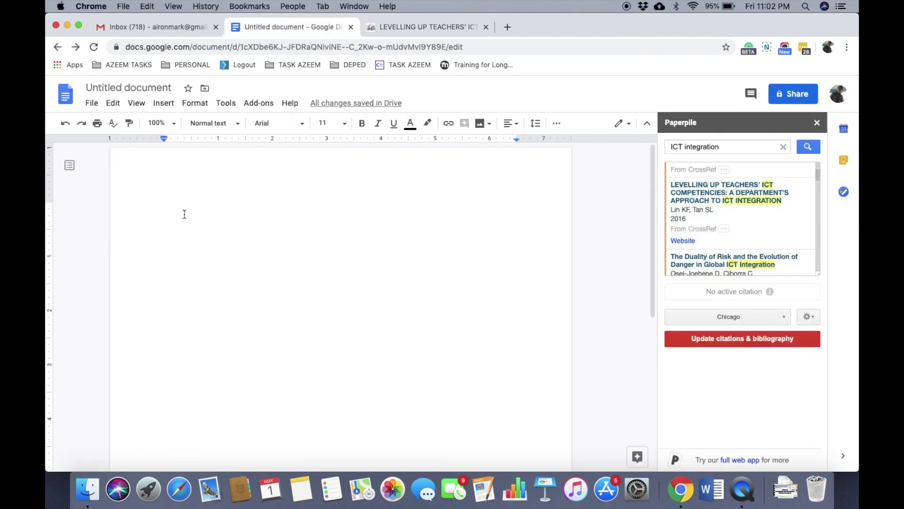
{"action": "key", "text": "super+v"}
Step: Copy the paper's full abstract from the IATED page and paste it below the title
{"action": "left_click", "coordinate": [396, 30]}
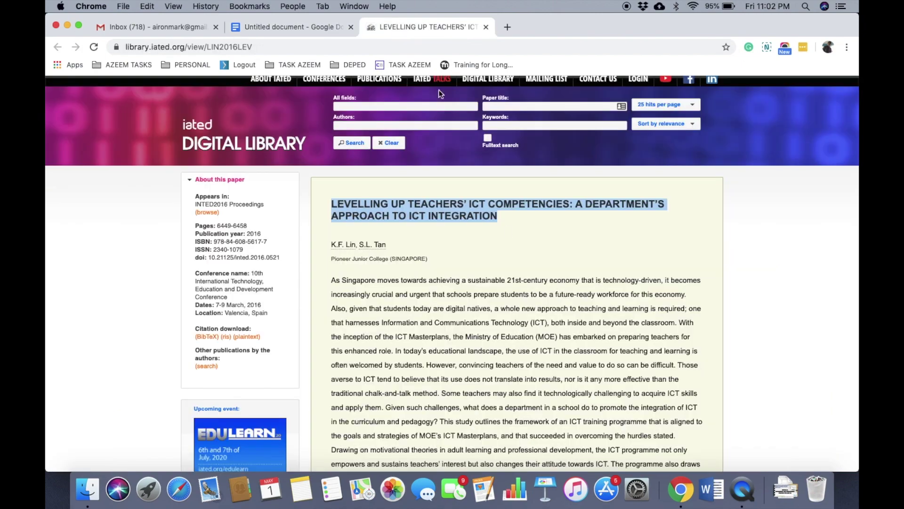
{"action": "scroll", "coordinate": [504, 262], "scroll_direction": "down", "scroll_amount": 2}
{"action": "left_click", "coordinate": [362, 213]}
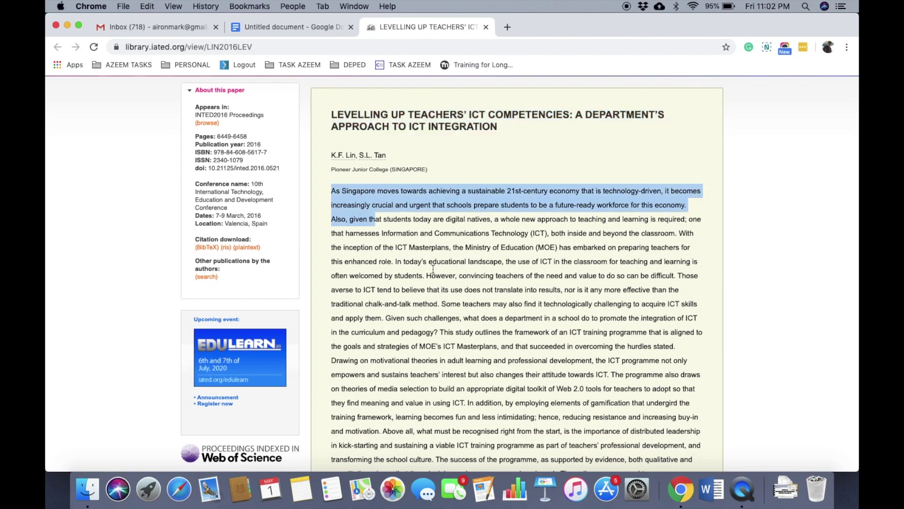
{"action": "triple_click", "coordinate": [362, 213]}
{"action": "key", "text": "cmd+c"}
{"action": "scroll", "coordinate": [533, 427], "scroll_direction": "down", "scroll_amount": 4}
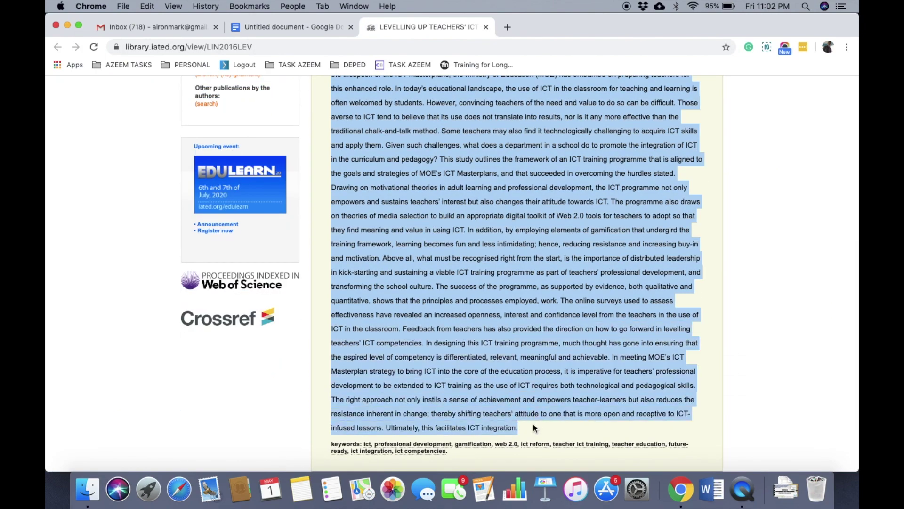
{"action": "left_click", "coordinate": [264, 30]}
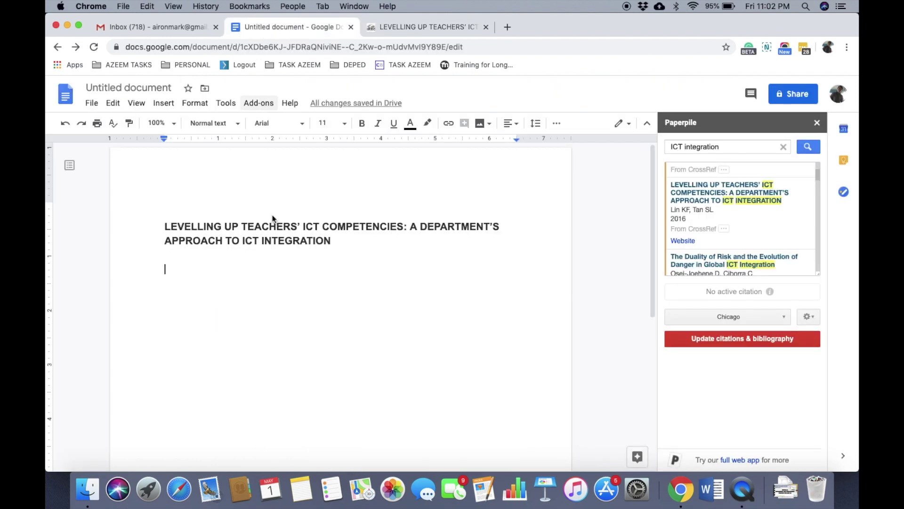
{"action": "key", "text": "cmd+v"}
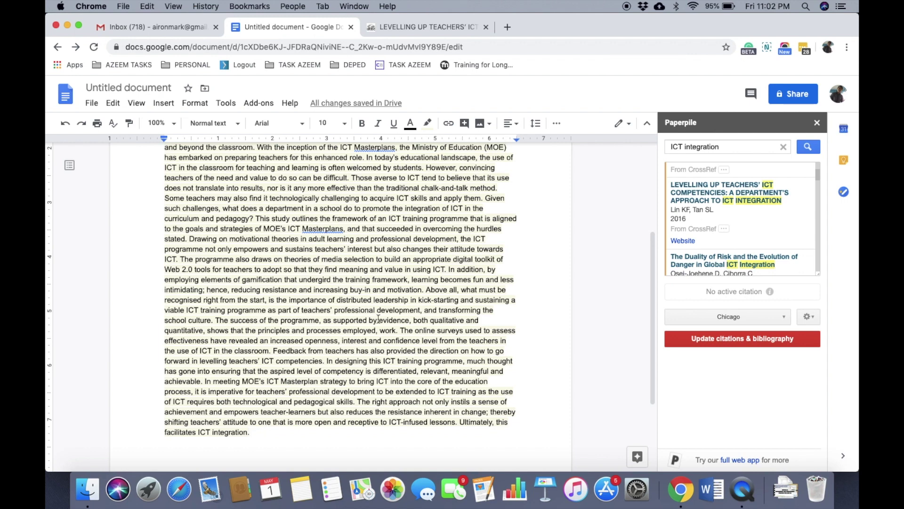
Step: Set Paperpile's citation style to APA 7th edition instead of Chicago
{"action": "left_click", "coordinate": [696, 319]}
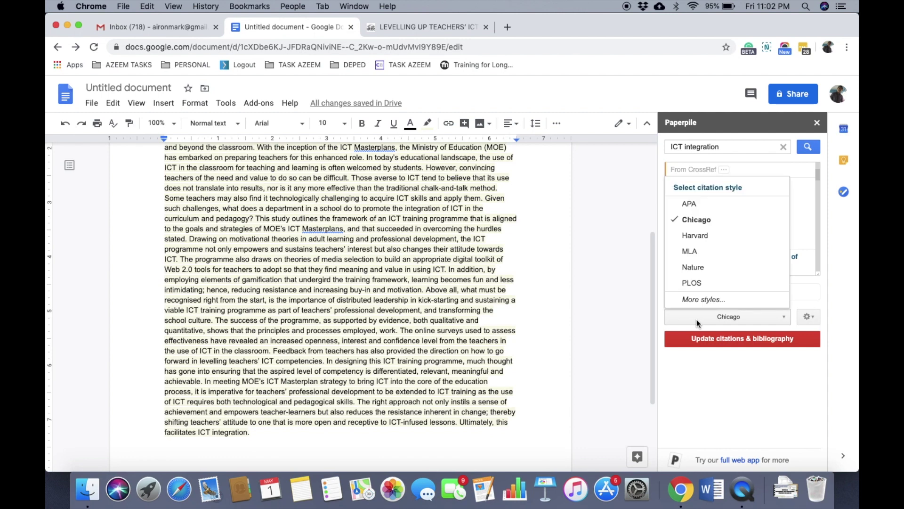
{"action": "left_click", "coordinate": [690, 204]}
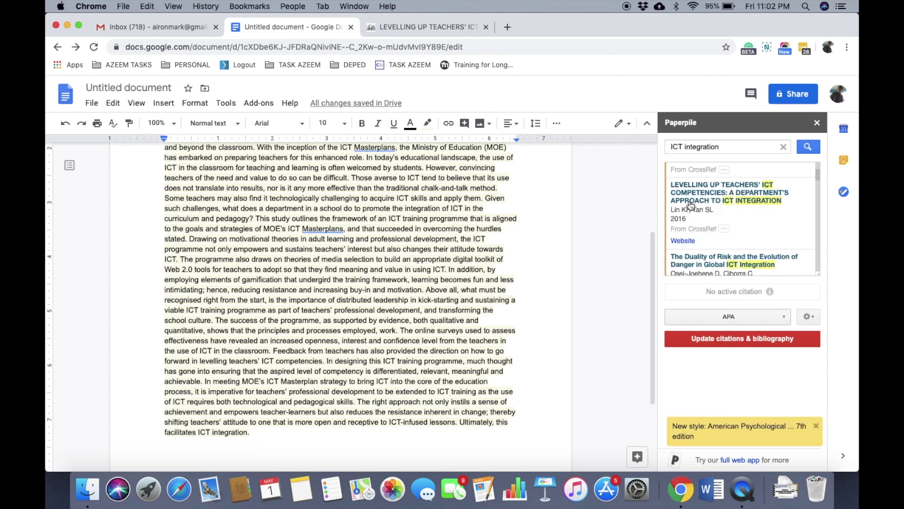
{"action": "left_click", "coordinate": [748, 317]}
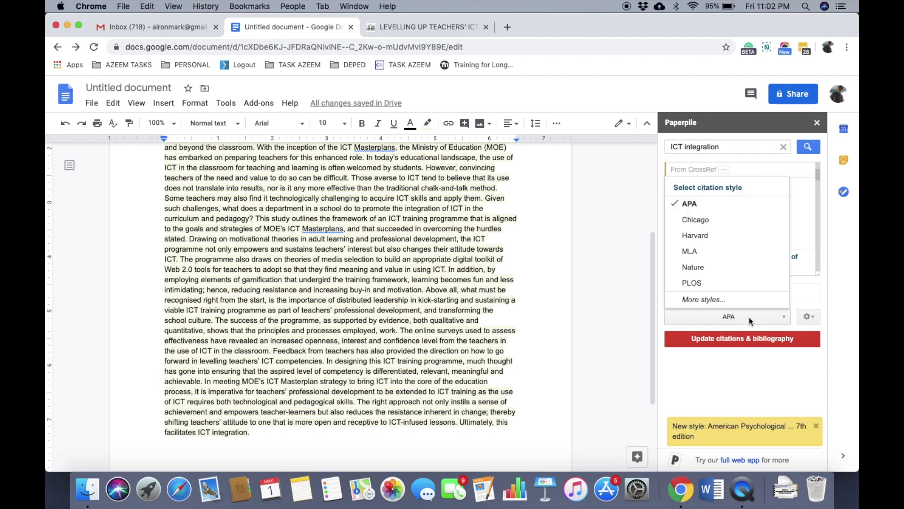
{"action": "left_click", "coordinate": [691, 205]}
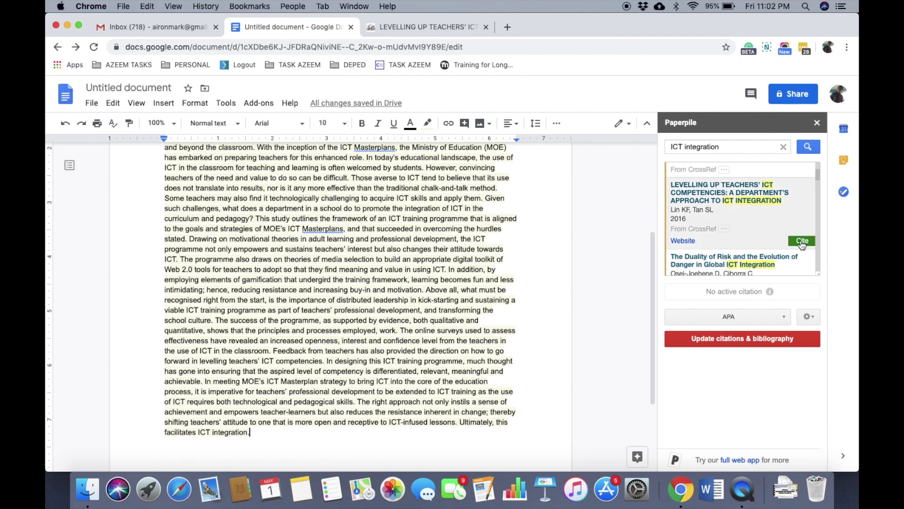
Step: Cite the Levelling Up Teachers' paper to add (Lin and Tan 2016) after the abstract
{"action": "left_click", "coordinate": [802, 242]}
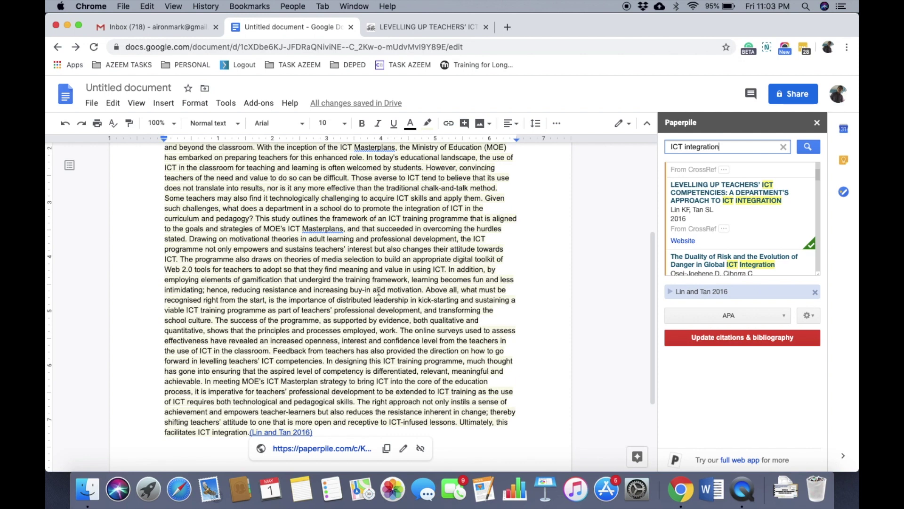
Step: Run Paperpile's update to format the (Lin & Tan, 2016) citation and generate the APA bibliography
{"action": "left_click", "coordinate": [727, 342]}
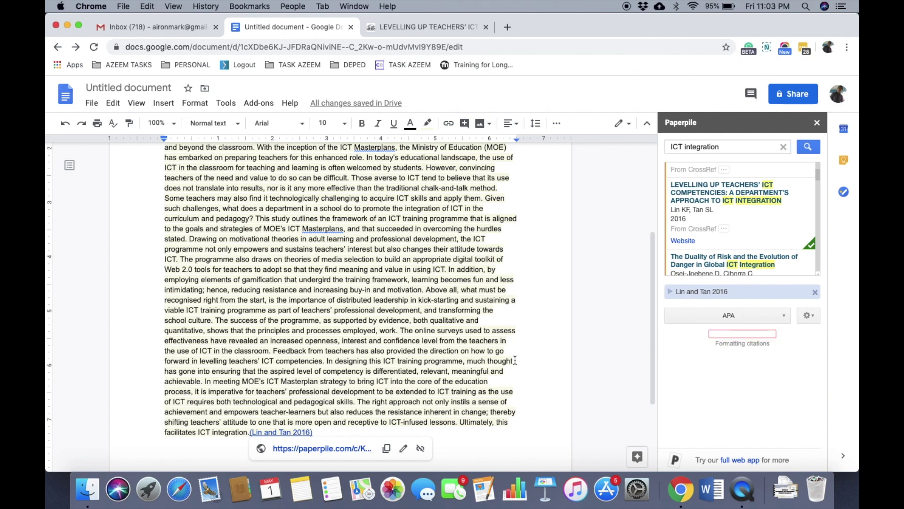
{"action": "scroll", "coordinate": [228, 405], "scroll_direction": "down", "scroll_amount": 3}
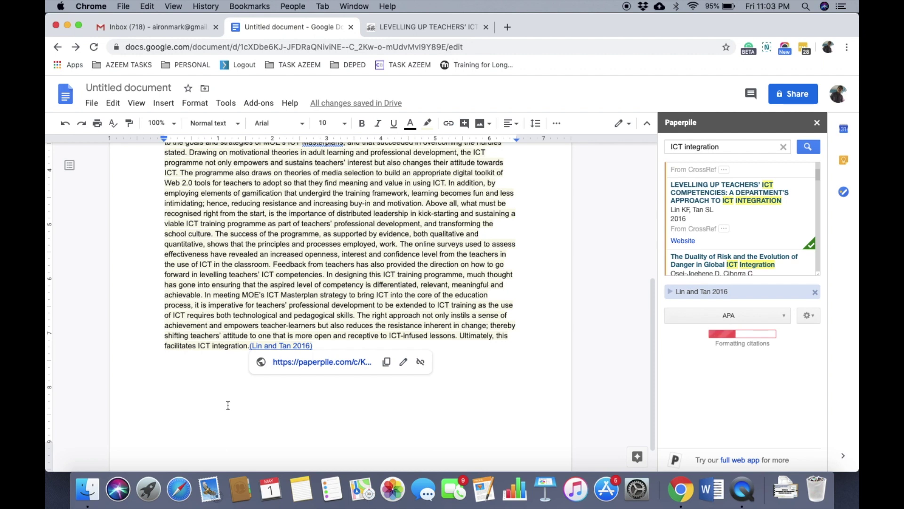